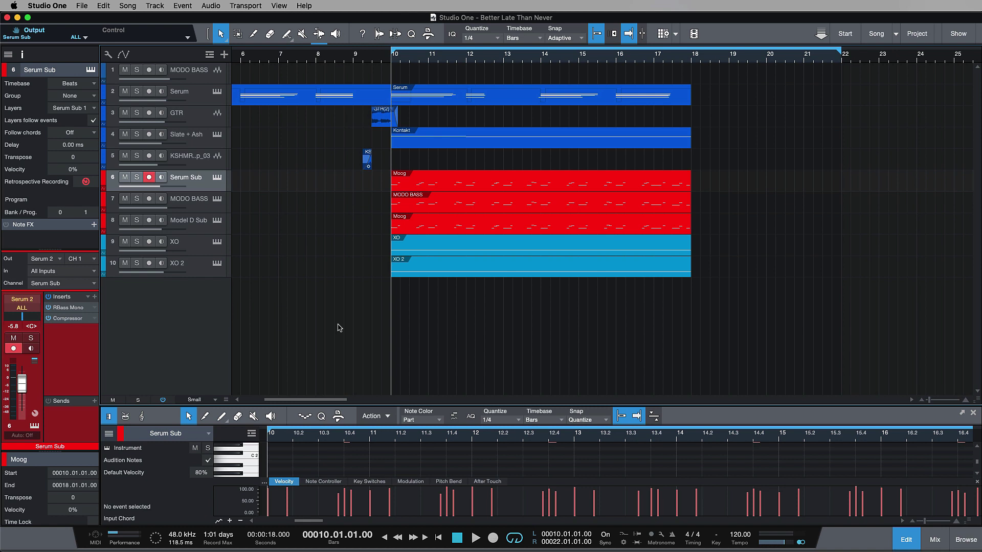
# Select the Serum Sub track and solo it
pyautogui.press('space')
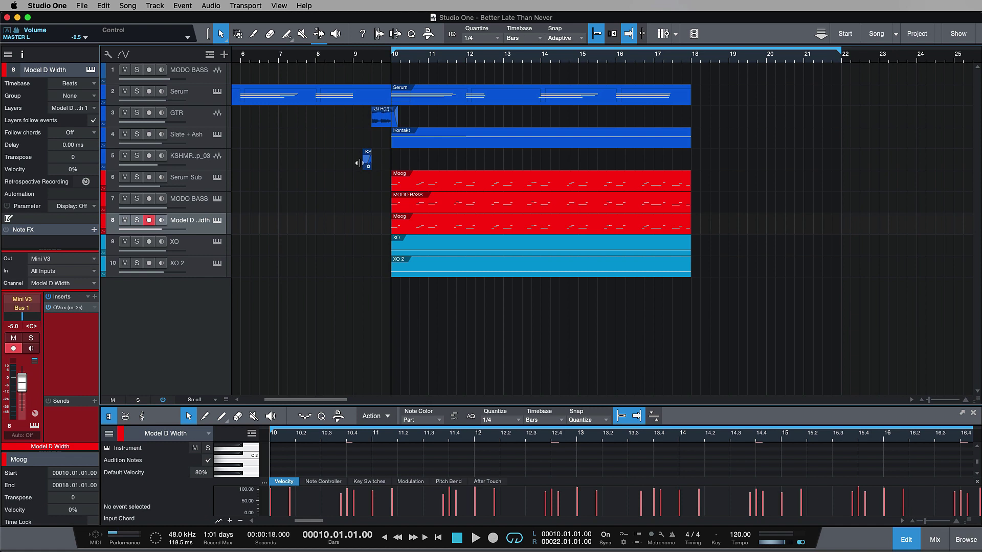
pyautogui.click(210, 185)
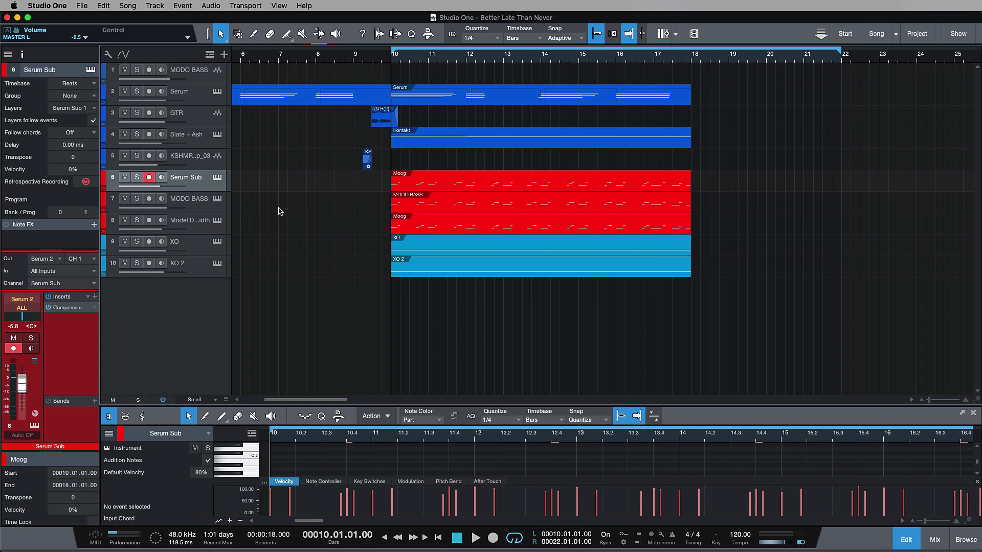
pyautogui.click(137, 177)
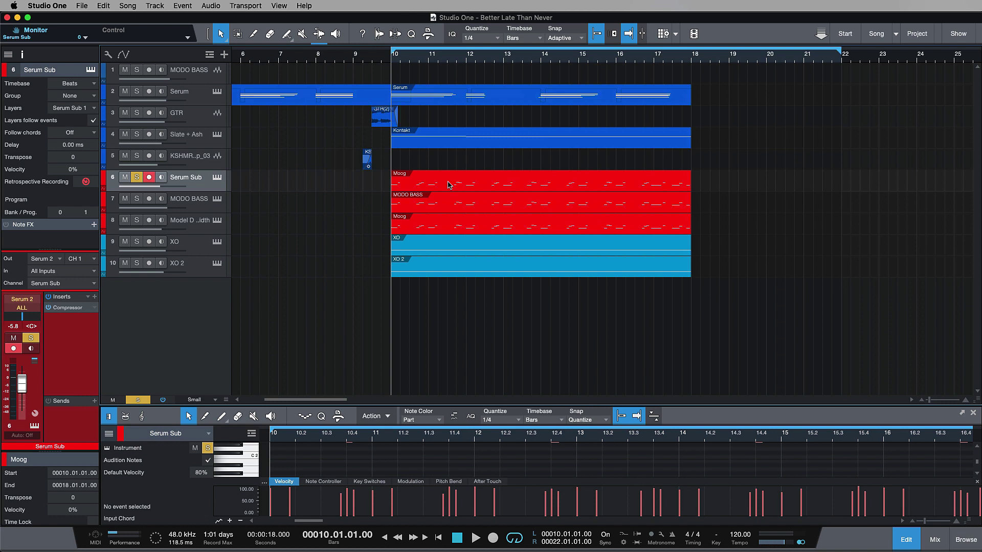
# Raise Serum Sub's volume from -5.8 to -0.4 dB during playback, then return the playhead to bar 10
pyautogui.press('space')
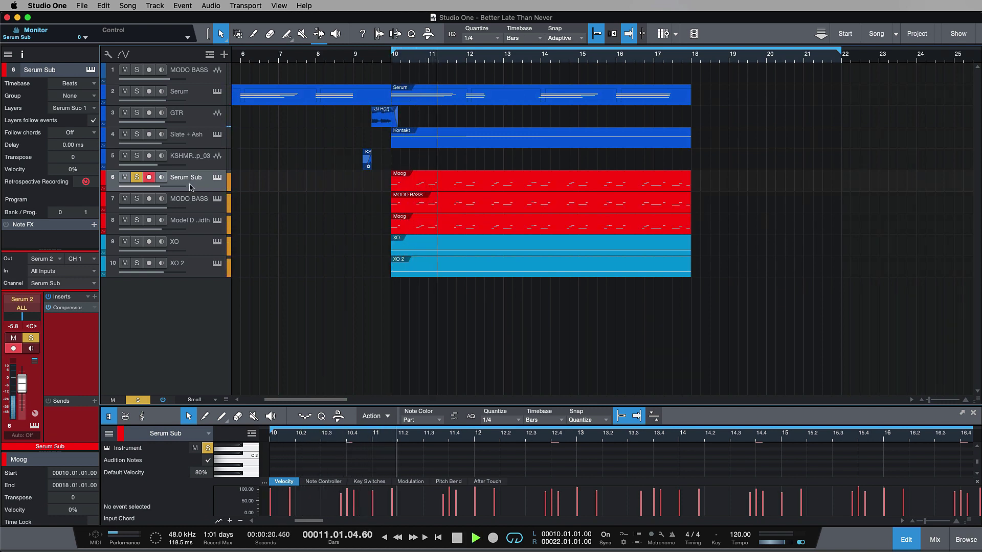
pyautogui.moveTo(184, 188)
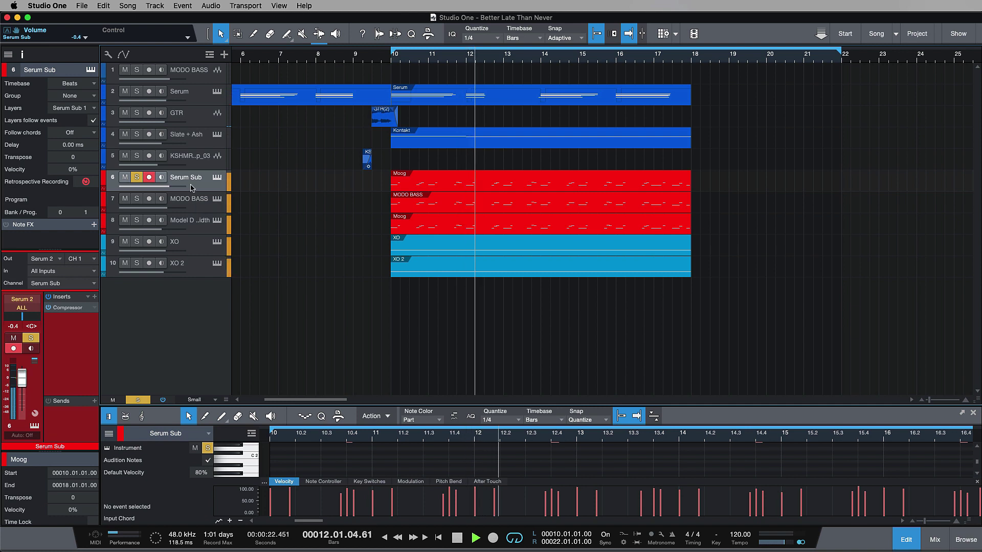
pyautogui.moveTo(185, 188); pyautogui.dragTo(289, 168)
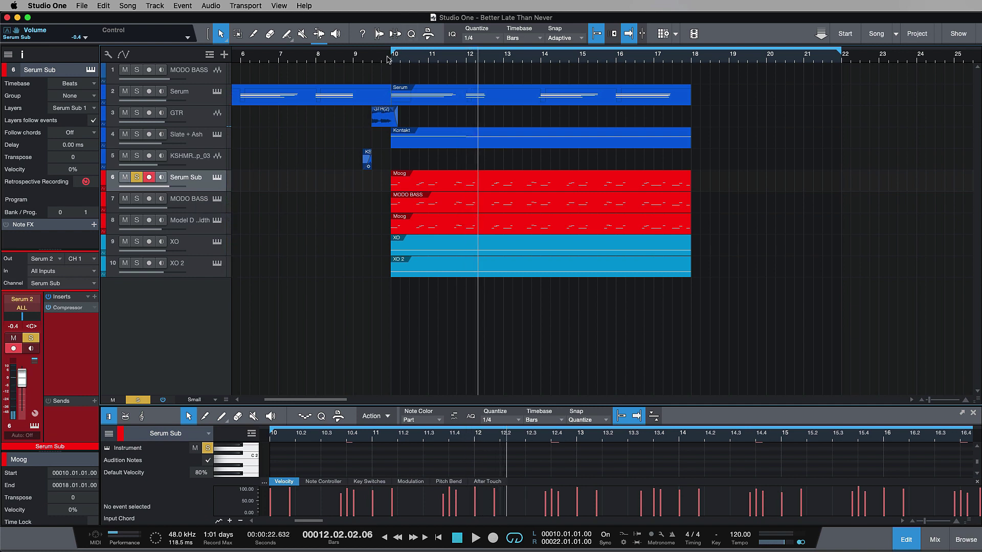
pyautogui.click(389, 61)
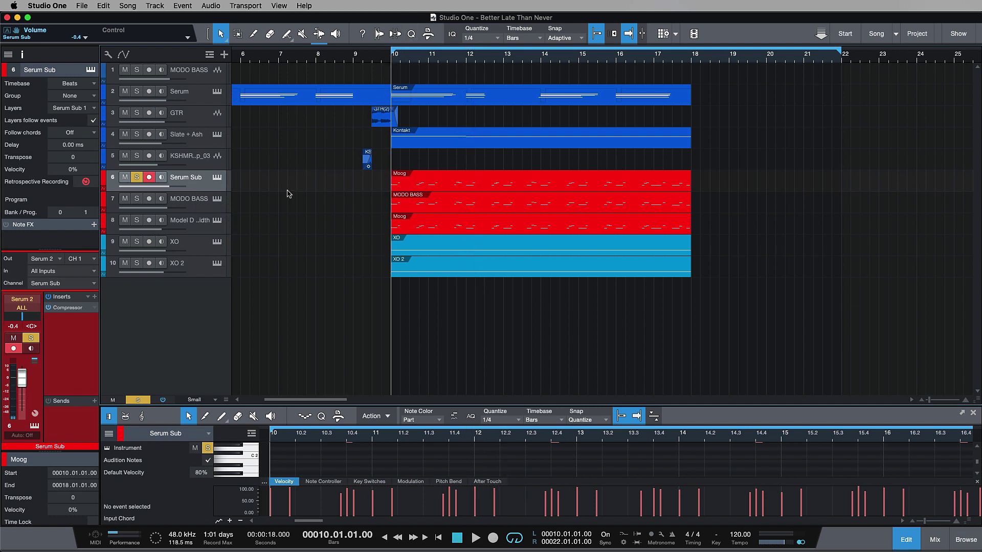
# Insert Waves RBass Mono on Serum Sub by searching 'rbas' in the insert list
pyautogui.click(94, 297)
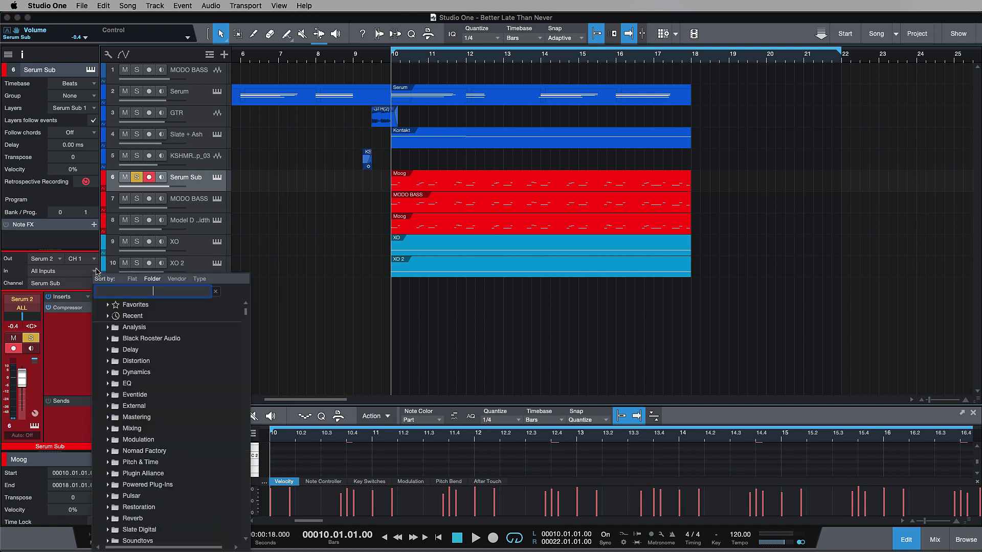
pyautogui.write('rbas')
pyautogui.press('Return')
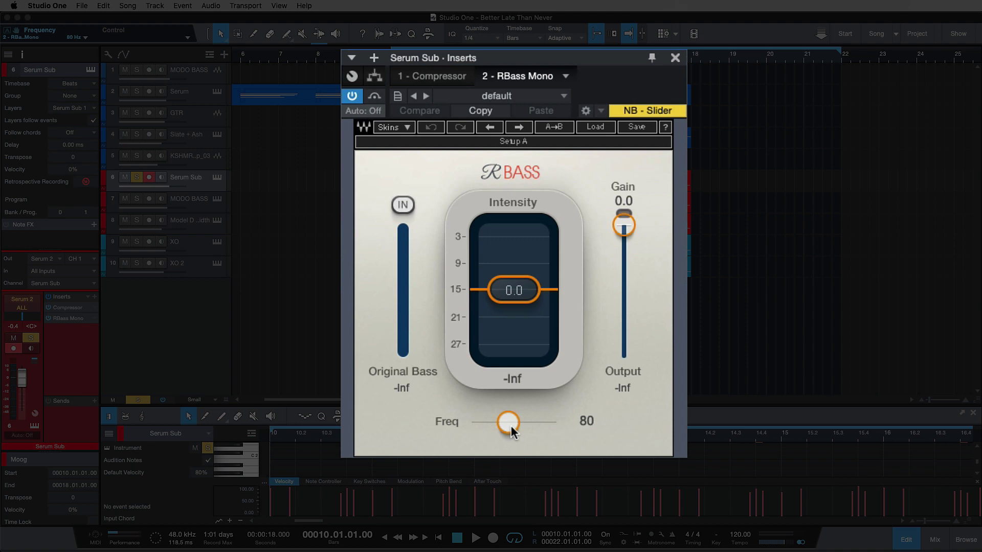
# Lower RBass Mono's Freq from 80 to 42 and audition the track from the loop start
pyautogui.moveTo(511, 422); pyautogui.dragTo(484, 422)
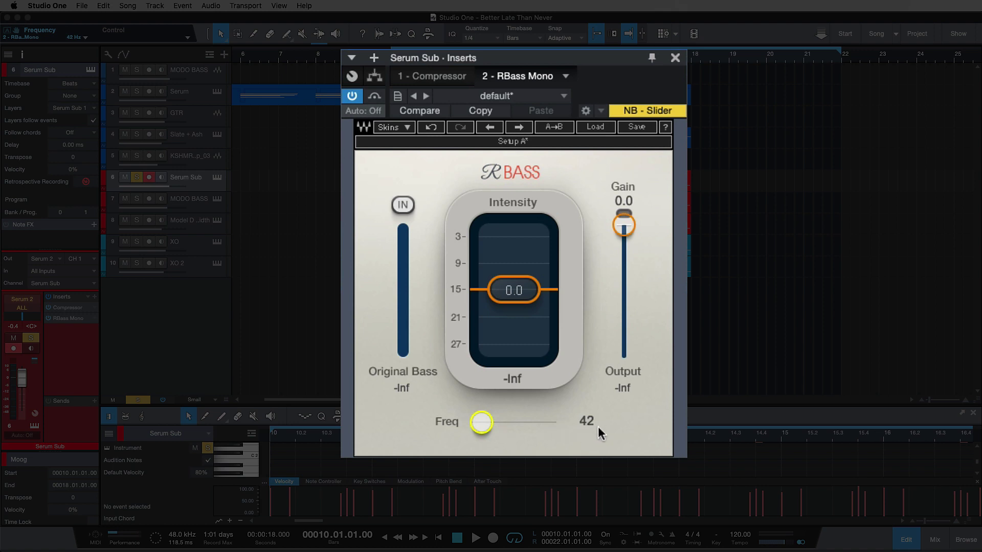
pyautogui.press('space')
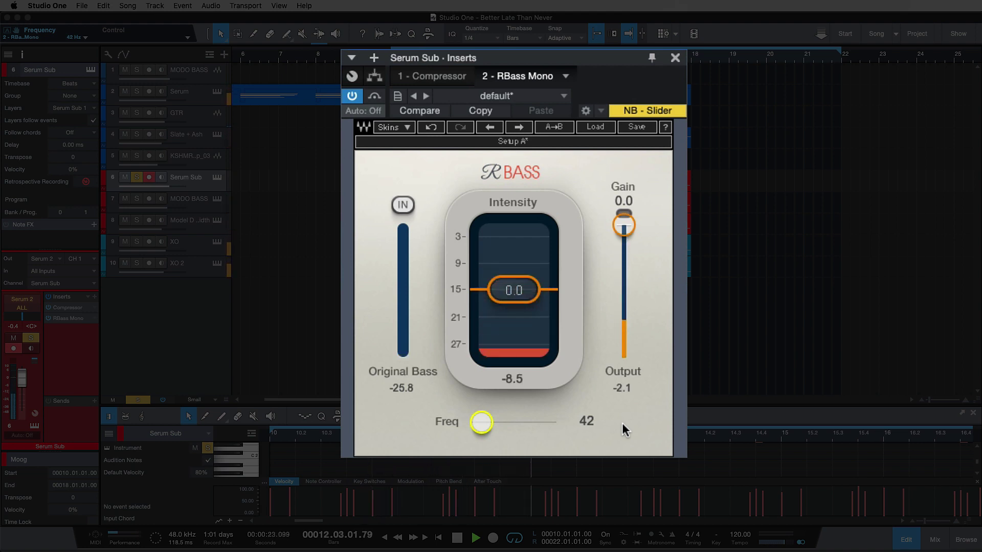
pyautogui.press('space')
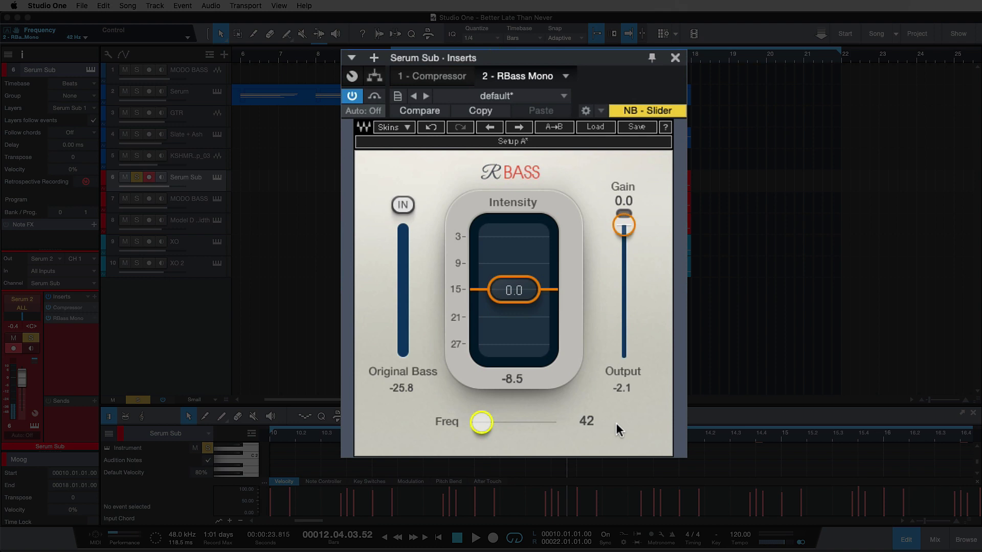
pyautogui.press('Home')
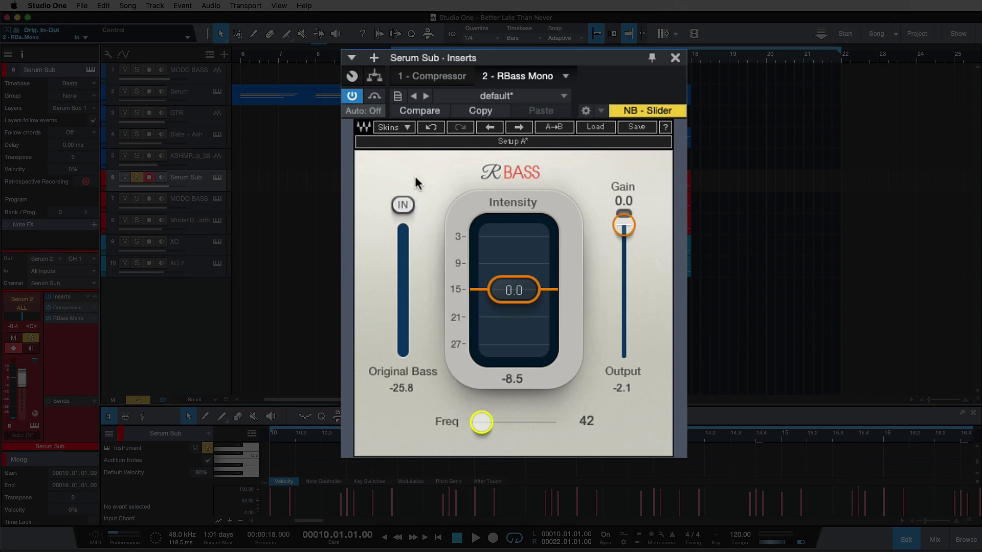
pyautogui.press('space')
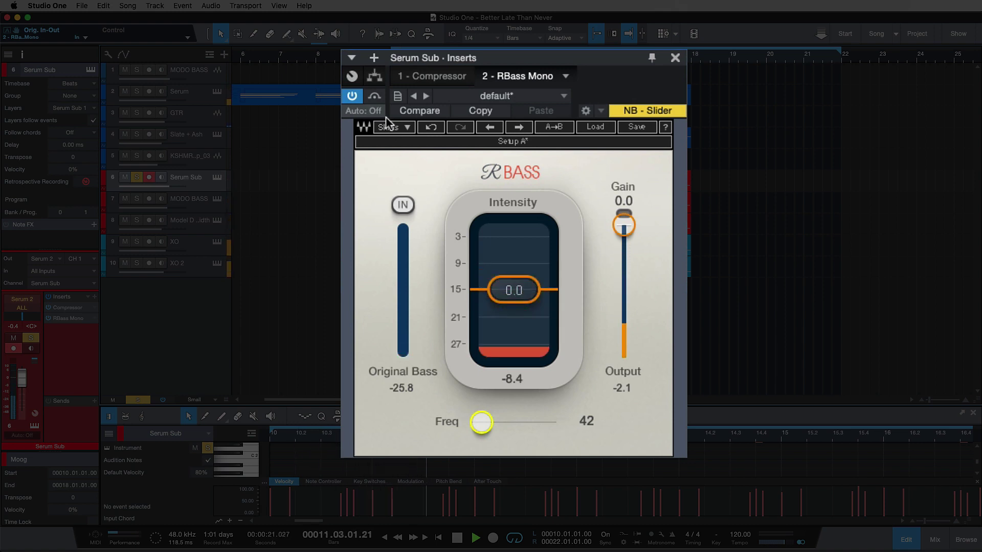
# Compare RBass Mono bypassed versus active, then pull Intensity down to -5.0 during playback
pyautogui.click(375, 97)
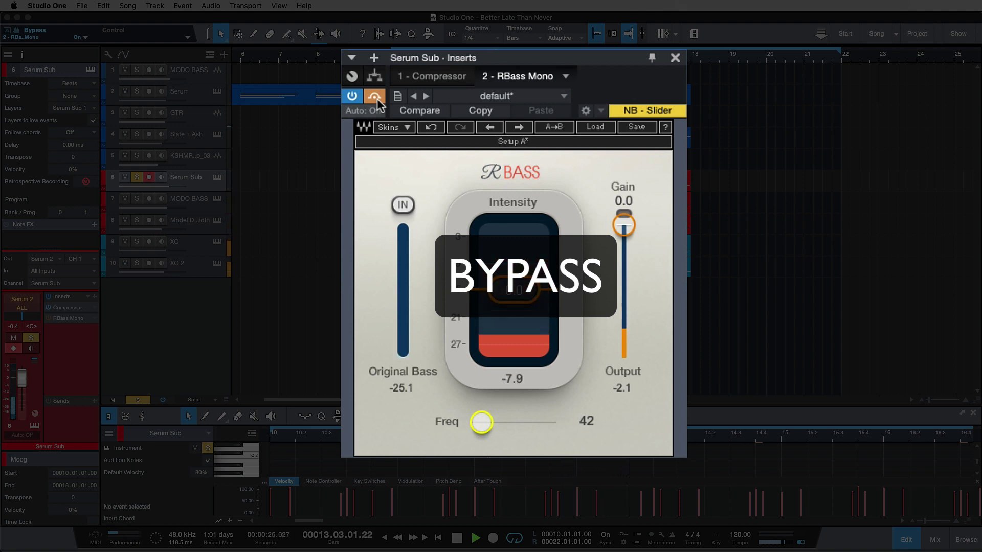
pyautogui.press('space')
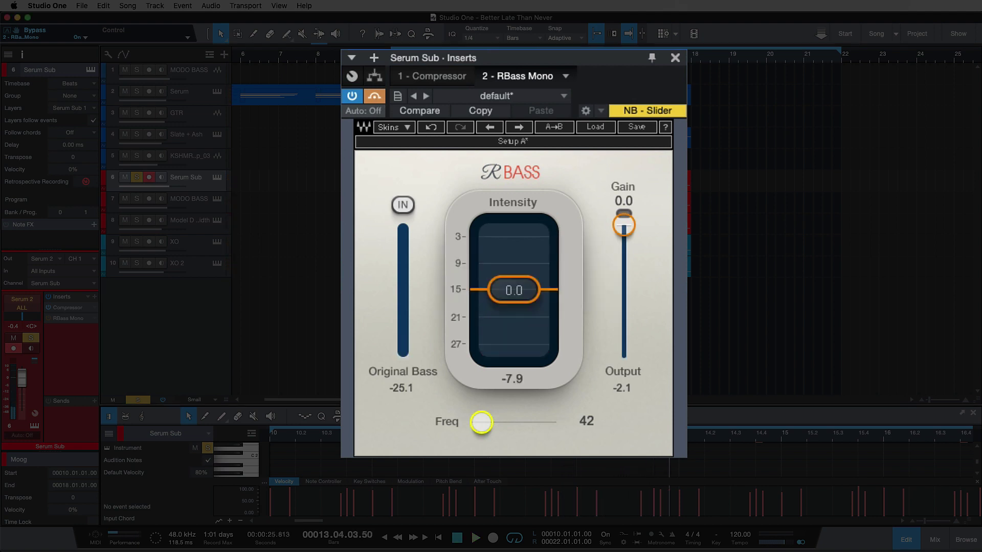
pyautogui.click(381, 98)
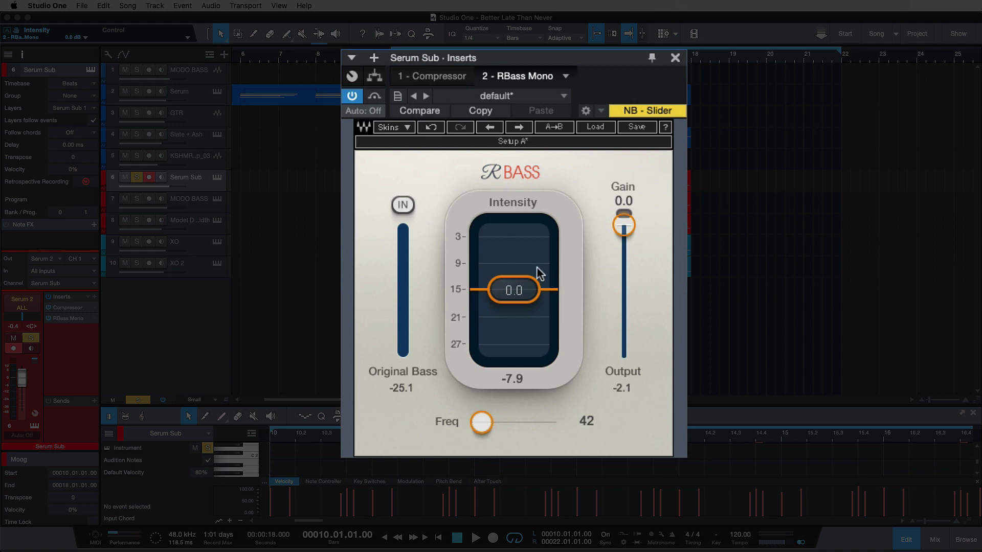
pyautogui.press('space')
pyautogui.moveTo(516, 290); pyautogui.dragTo(513, 303)
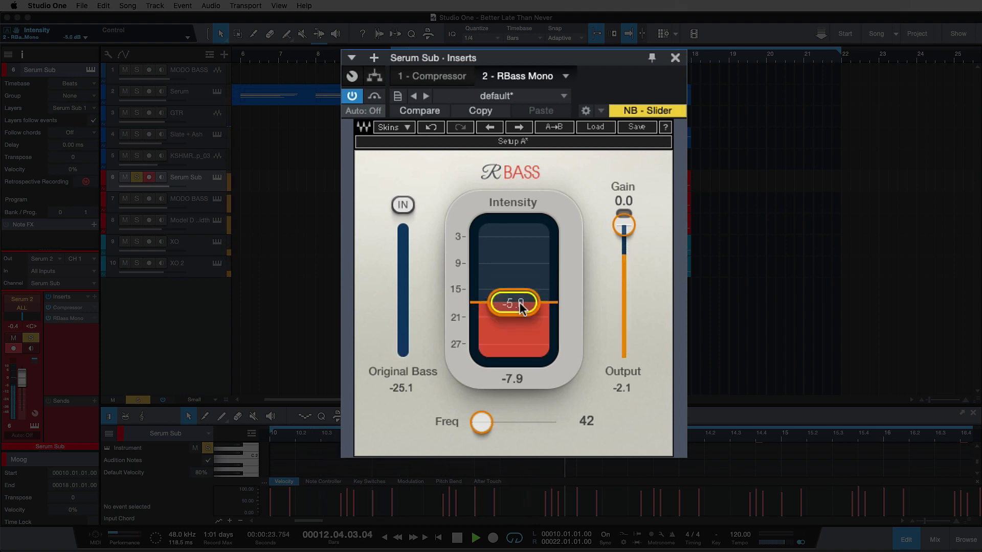
pyautogui.click(374, 98)
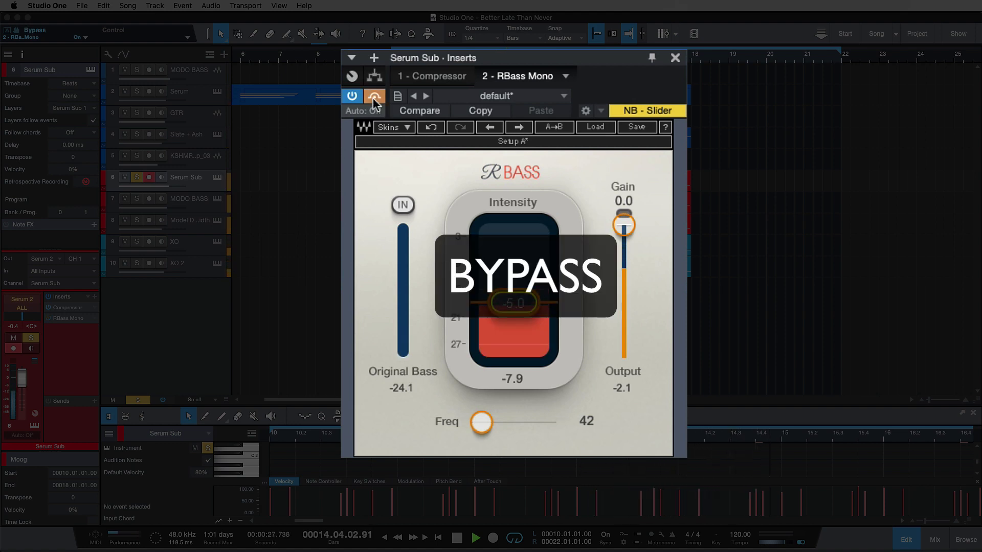
pyautogui.click(373, 98)
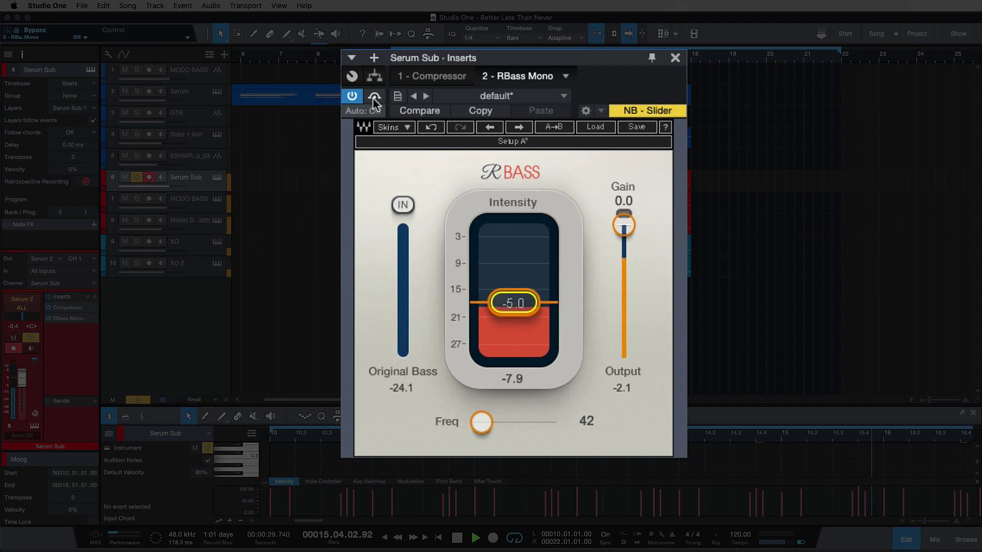
pyautogui.click(374, 98)
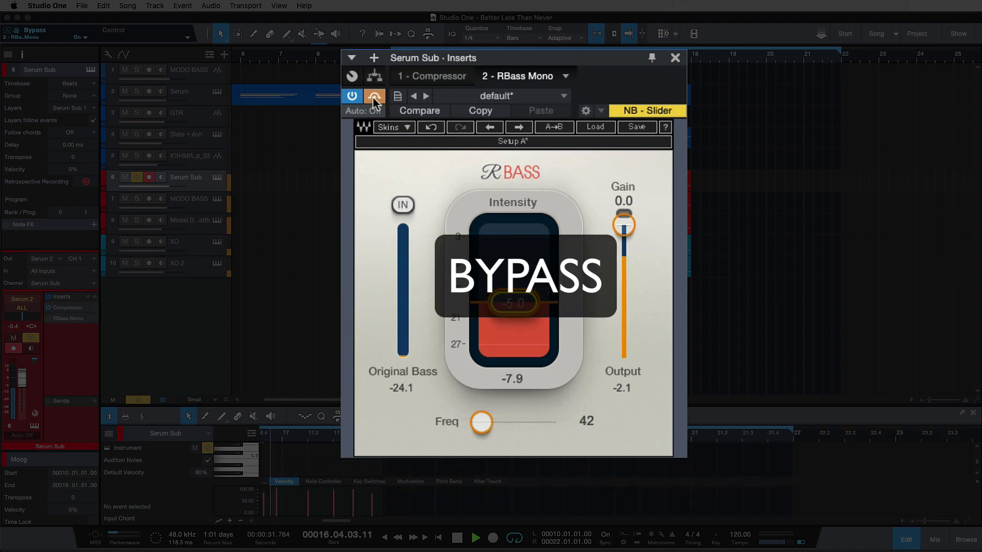
pyautogui.click(374, 98)
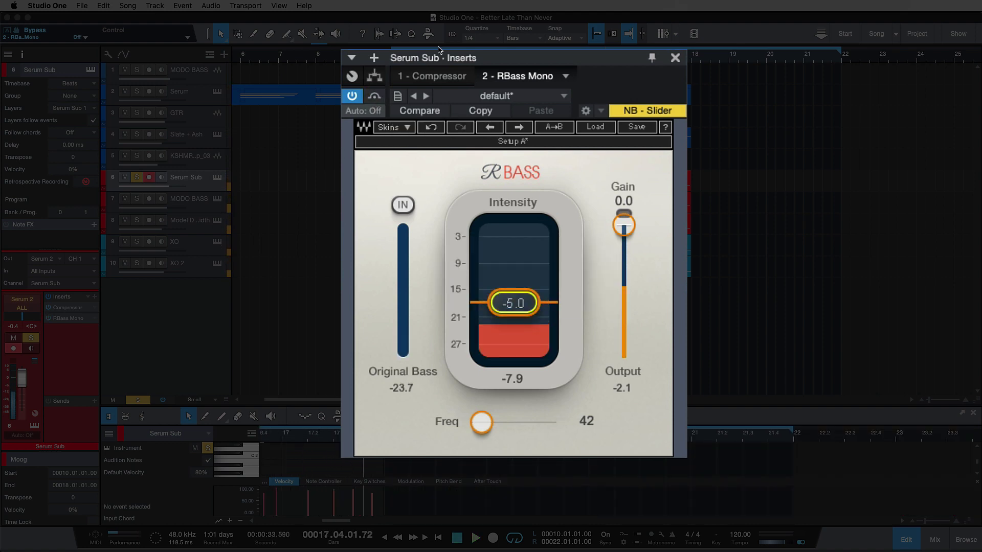
pyautogui.press('space')
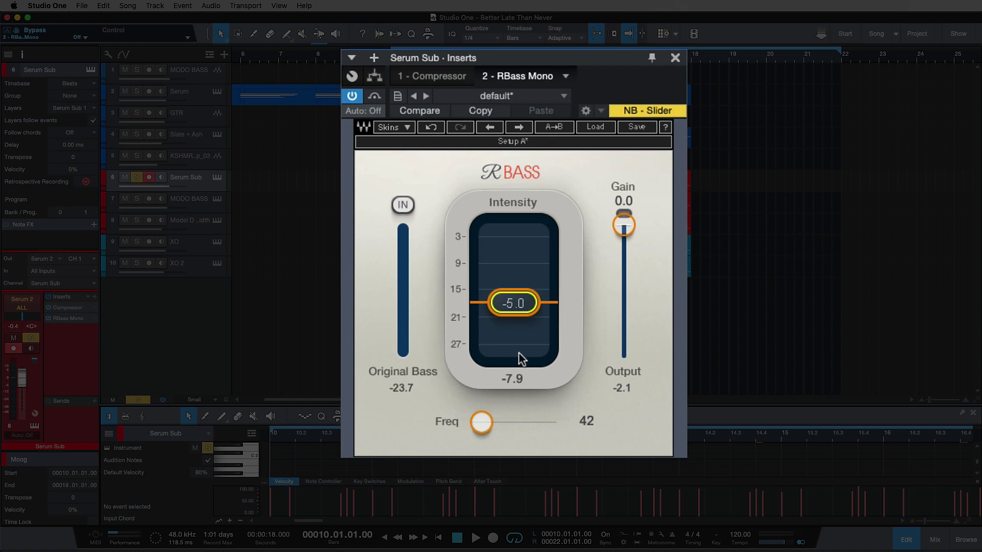
pyautogui.click(488, 430)
# Disarm recording, unsolo Serum Sub, and play the full mix
pyautogui.click(148, 177)
pyautogui.click(136, 177)
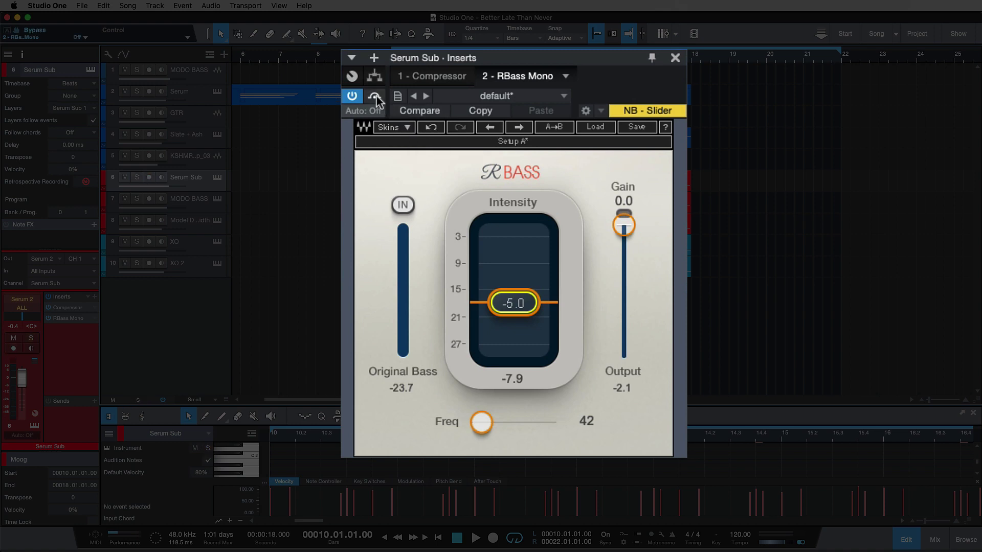
pyautogui.press('space')
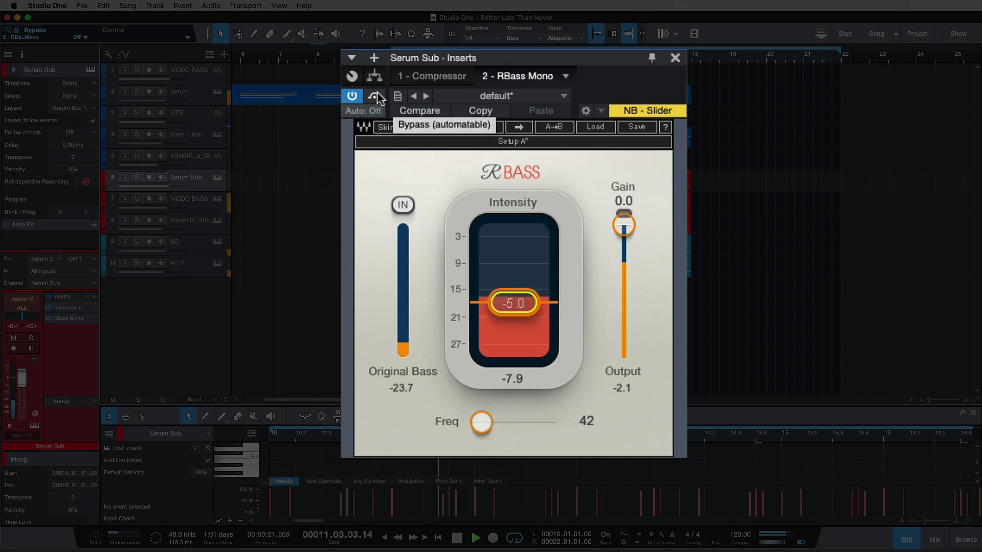
# Toggle RBass Mono's bypass on and off to compare, leaving it bypassed
pyautogui.click(376, 96)
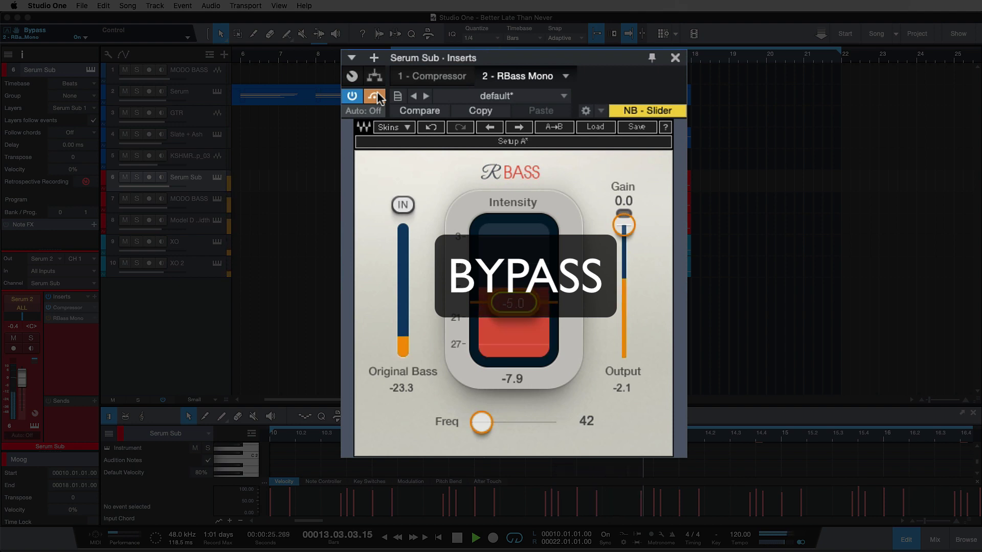
pyautogui.click(376, 96)
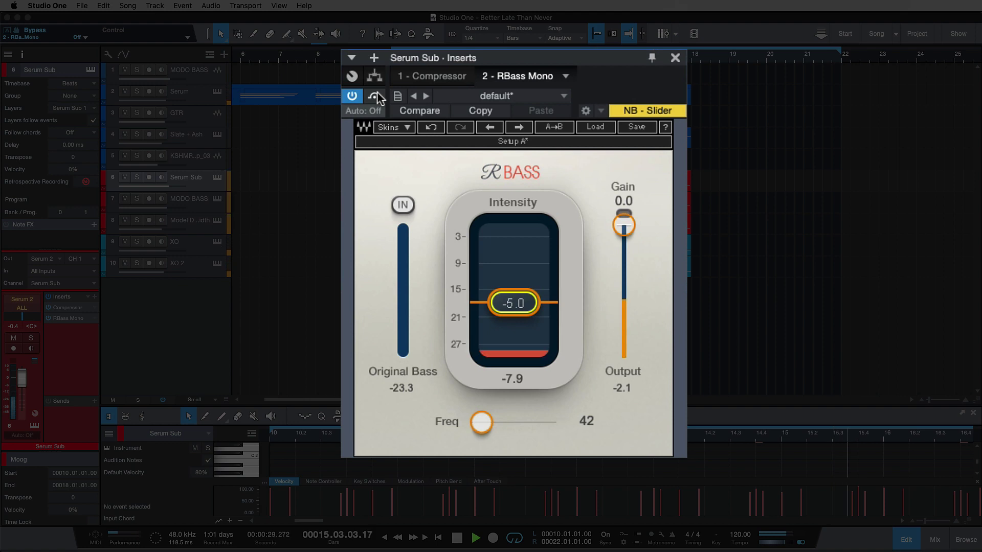
pyautogui.click(377, 96)
pyautogui.click(377, 96)
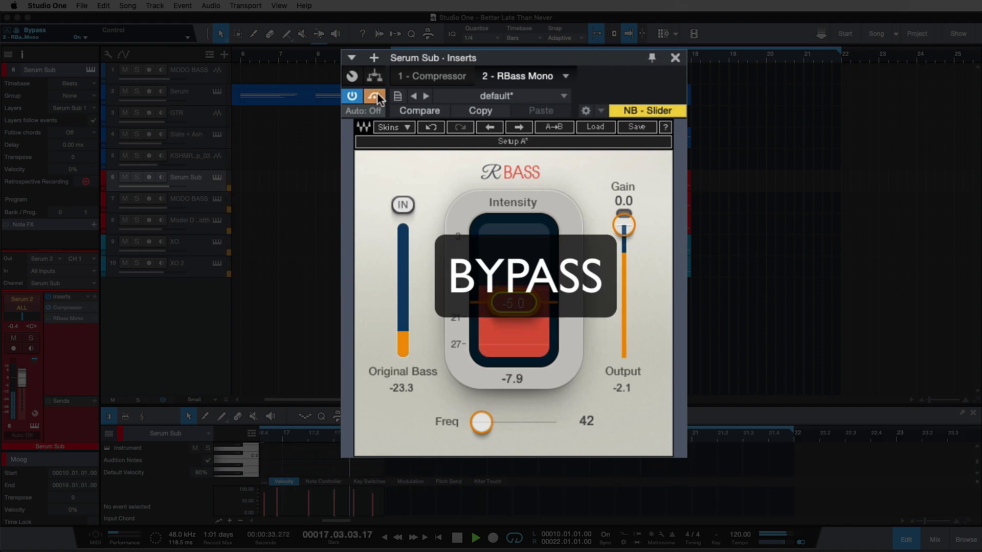
# Reactivate RBass Mono, raise Intensity from -5.0 to -3.8, and return to bar 10
pyautogui.press('space')
pyautogui.click(377, 97)
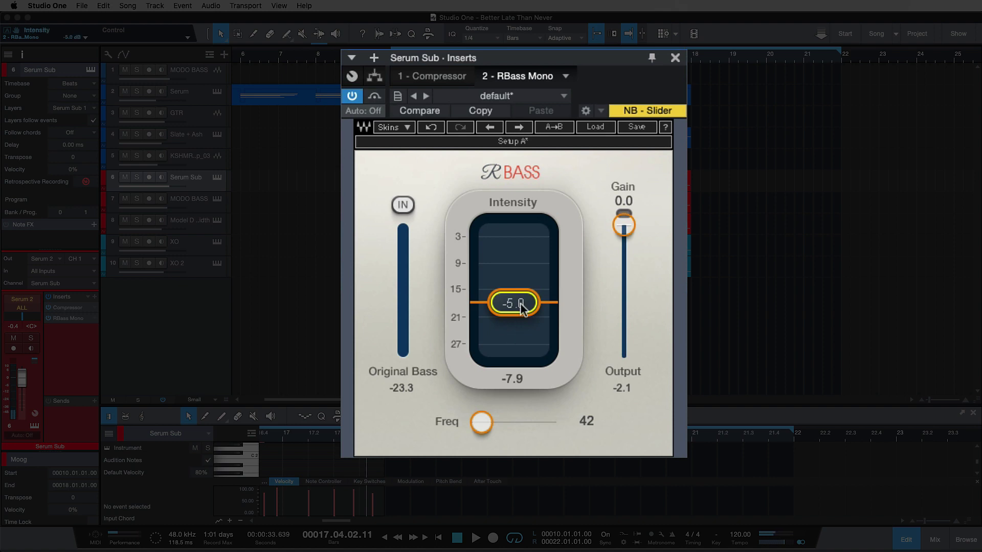
pyautogui.moveTo(513, 303); pyautogui.dragTo(513, 299)
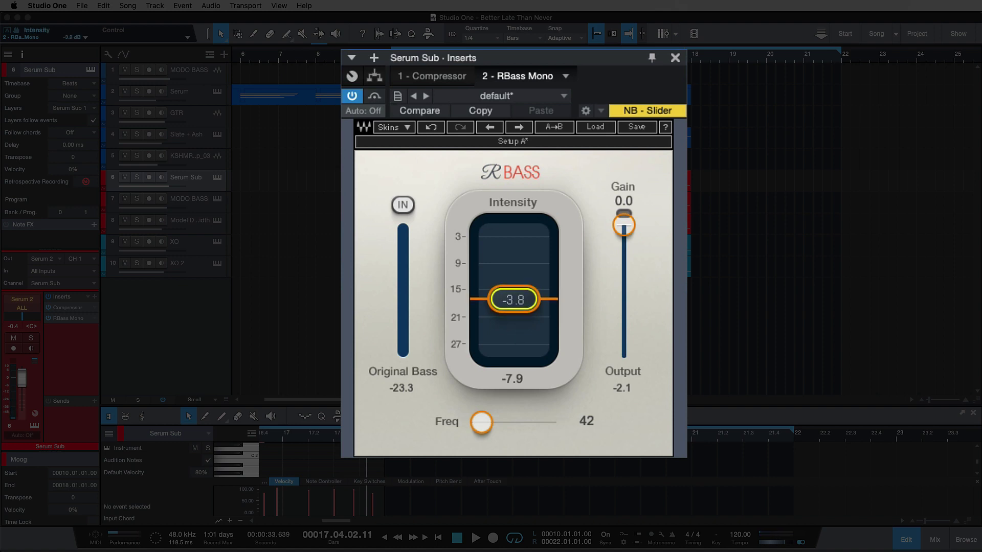
pyautogui.press(',')
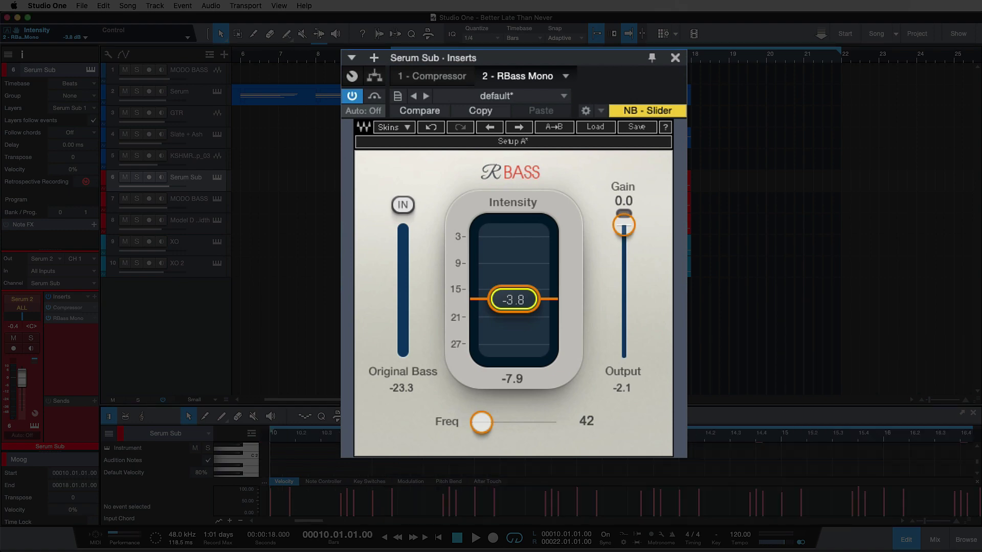